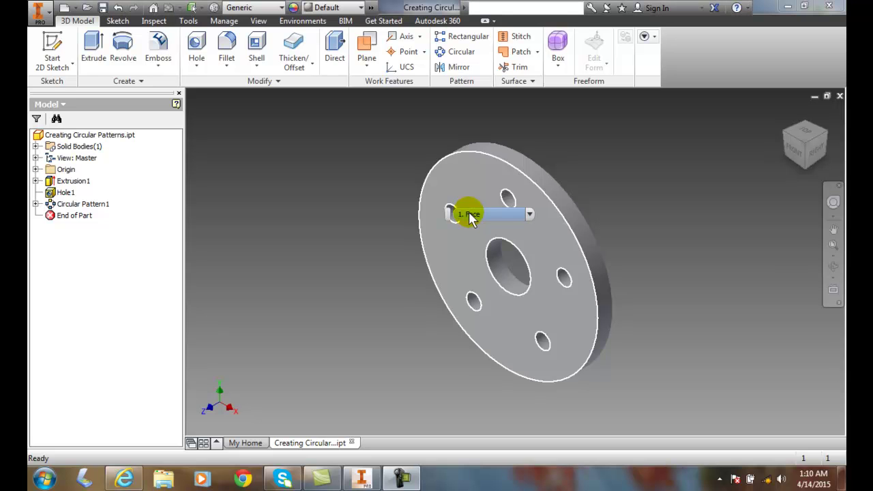
# Step: Select the plate's front face and browse the Quick Access material list while it is still Generic
pyautogui.click(469, 216)
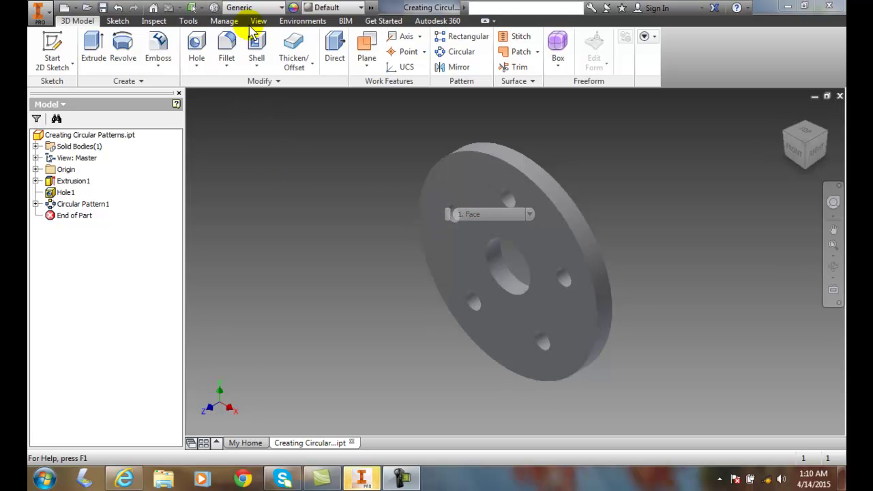
pyautogui.click(282, 8)
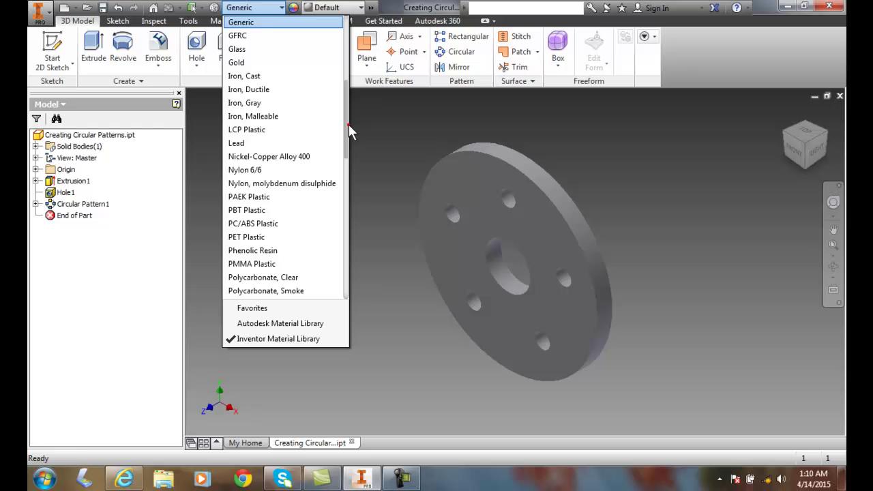
pyautogui.click(351, 57)
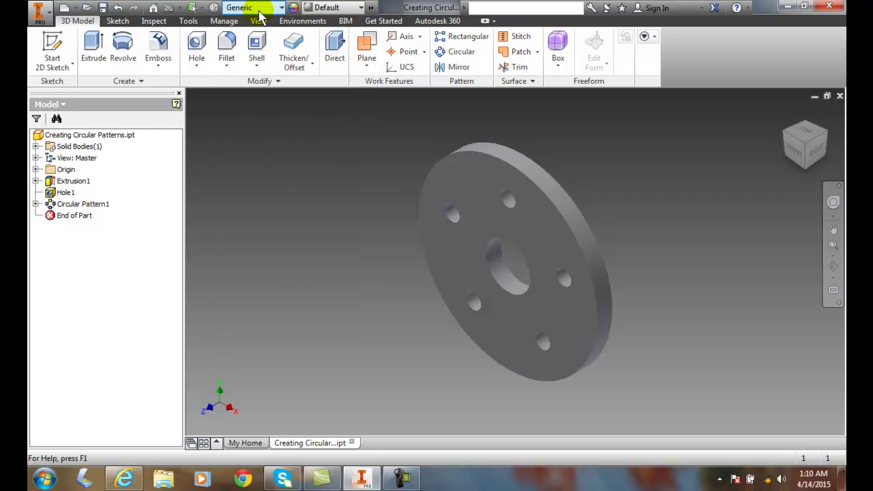
pyautogui.click(282, 8)
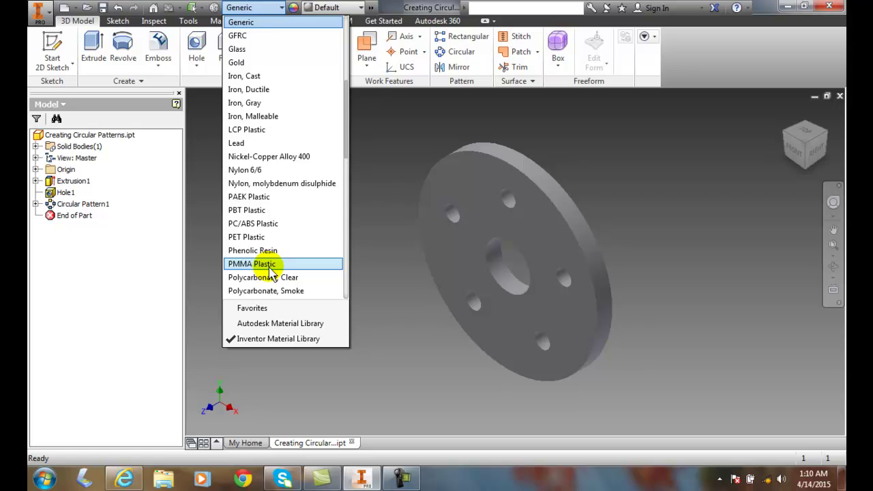
pyautogui.moveTo(347, 129); pyautogui.dragTo(345, 108)
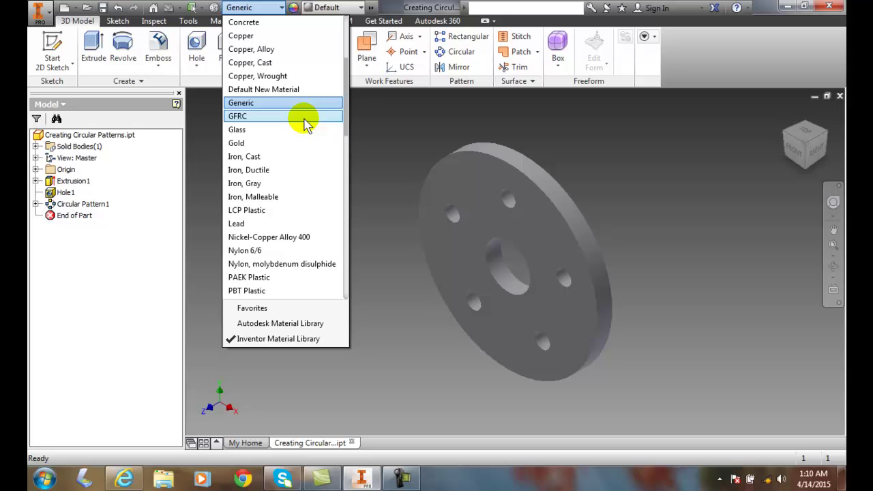
# Step: Assign Gold to the plate, giving it the Metal 1600F Hot appearance
pyautogui.click(251, 144)
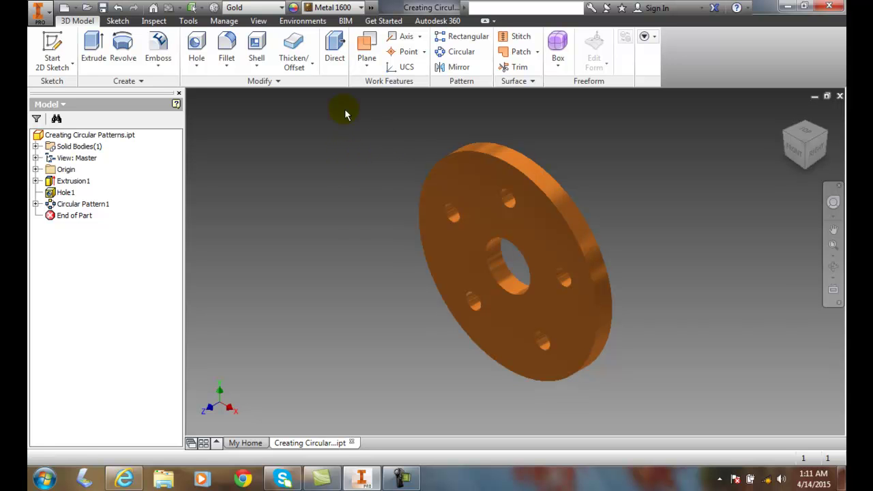
# Step: Replace Gold with Stainless Steel from the material list, giving a semi-polished look
pyautogui.click(286, 9)
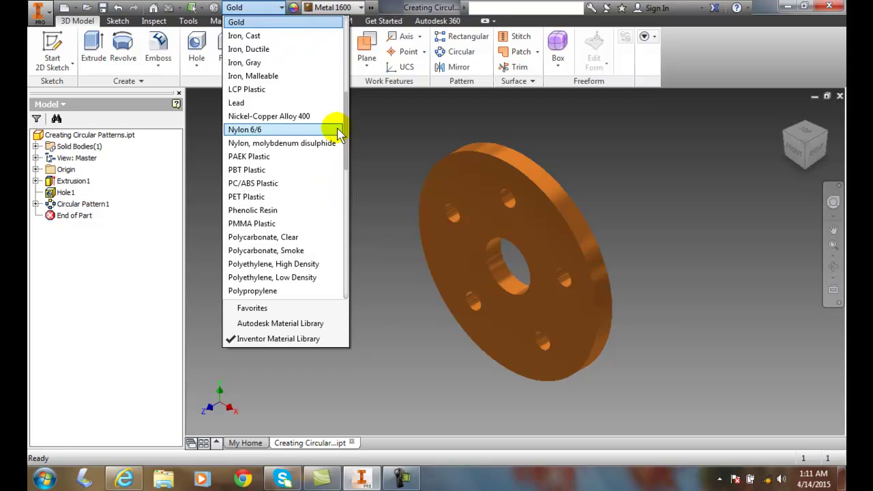
pyautogui.press('Escape')
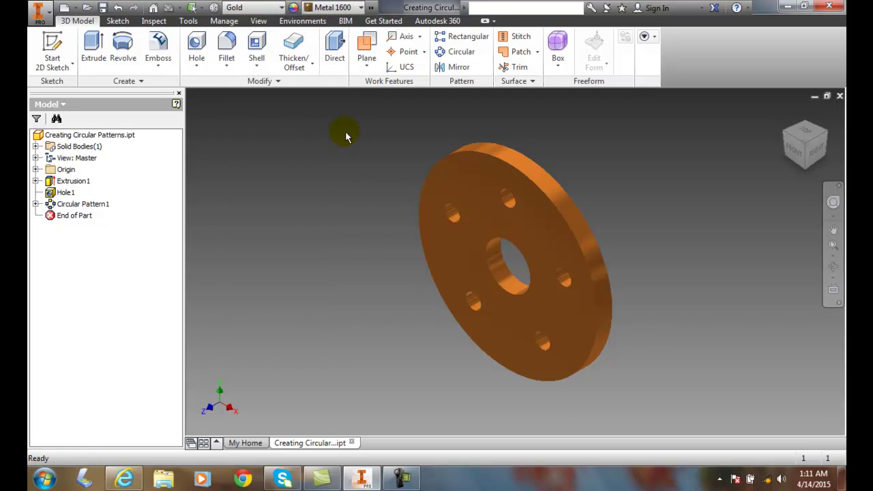
pyautogui.click(281, 9)
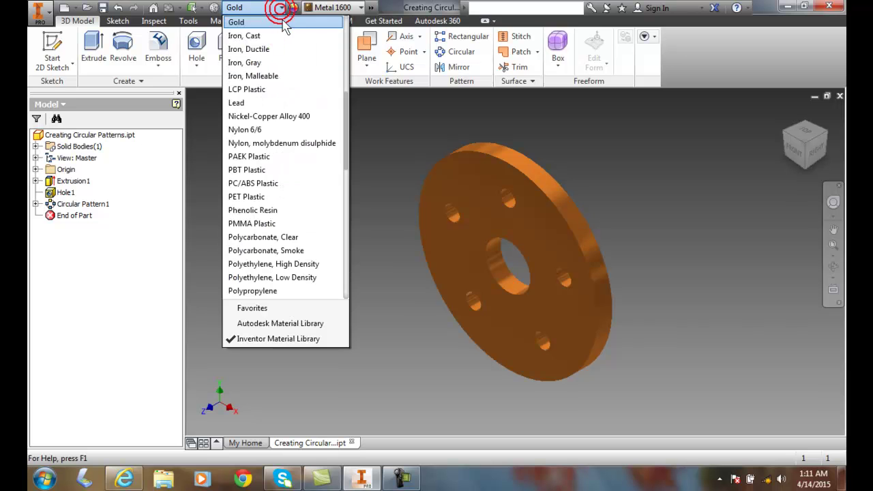
pyautogui.moveTo(345, 98); pyautogui.dragTo(337, 183)
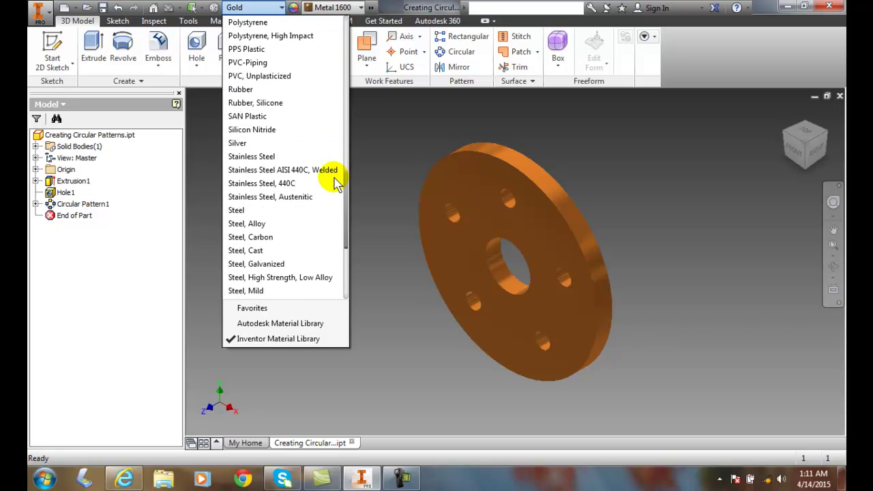
pyautogui.click(266, 159)
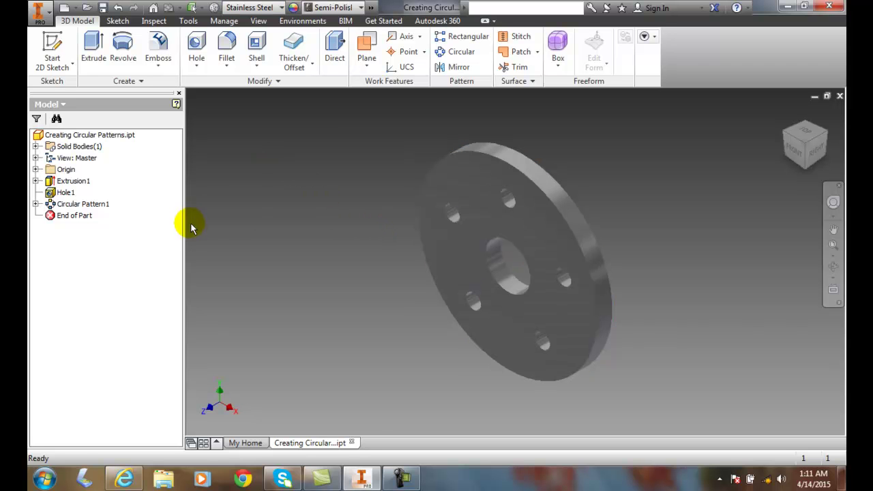
pyautogui.click(283, 9)
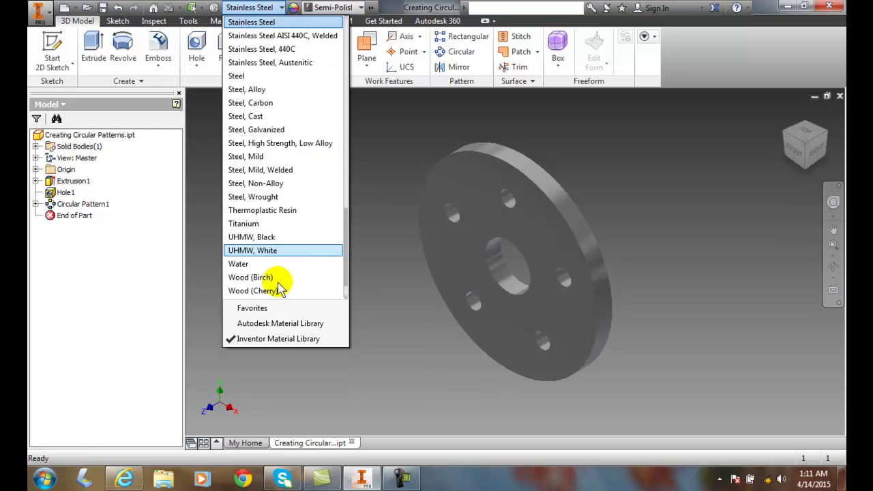
# Step: Apply Wood (Cherry) to the plate and show the Tools ribbon
pyautogui.click(264, 292)
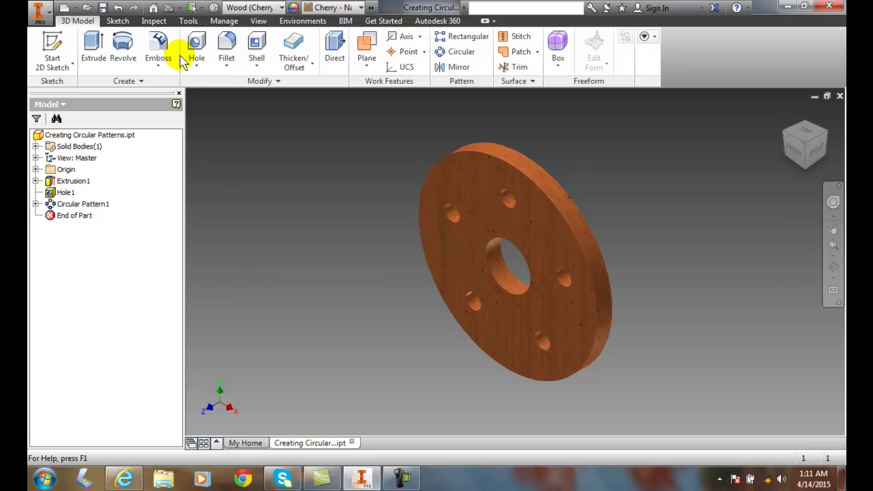
pyautogui.click(186, 21)
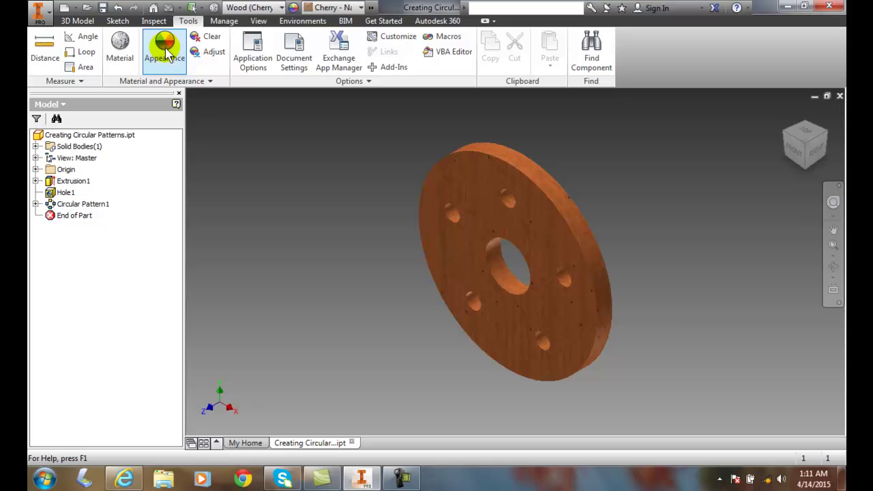
# Step: Open the Material Browser and edit the Wood (Cherry) document material to see its Wood identity
pyautogui.click(122, 51)
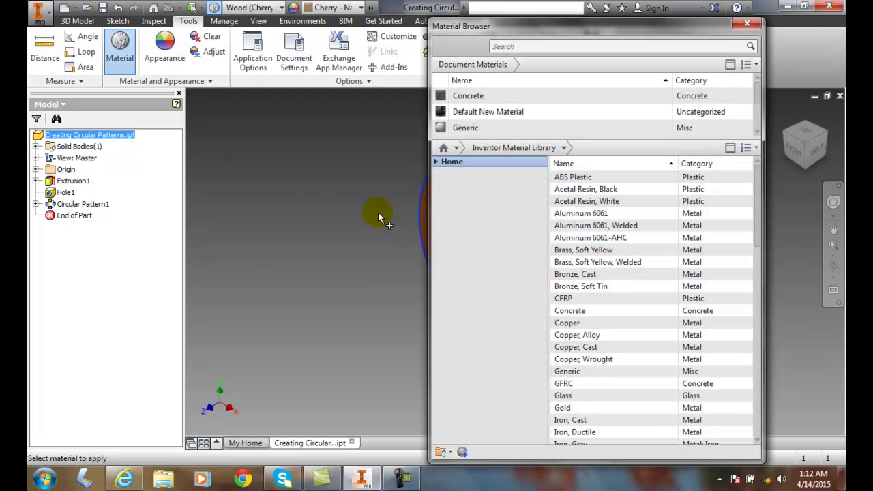
pyautogui.scroll(-1, 747, 95)
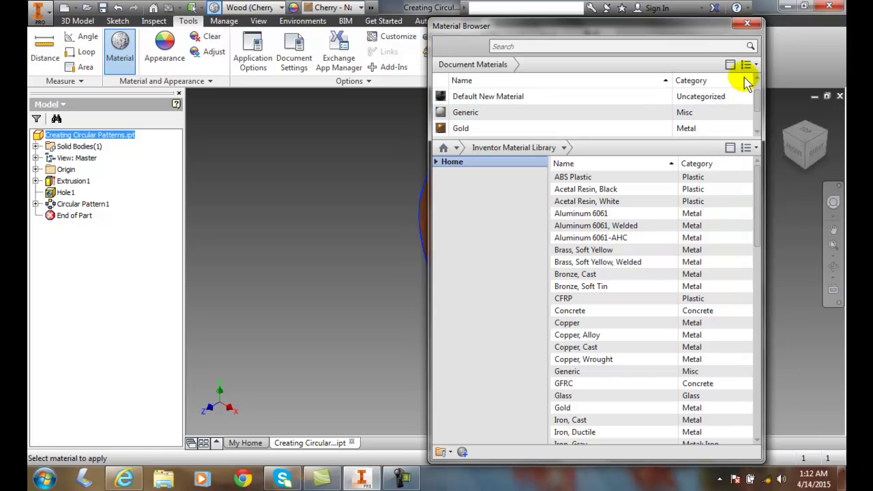
pyautogui.scroll(-2, 750, 102)
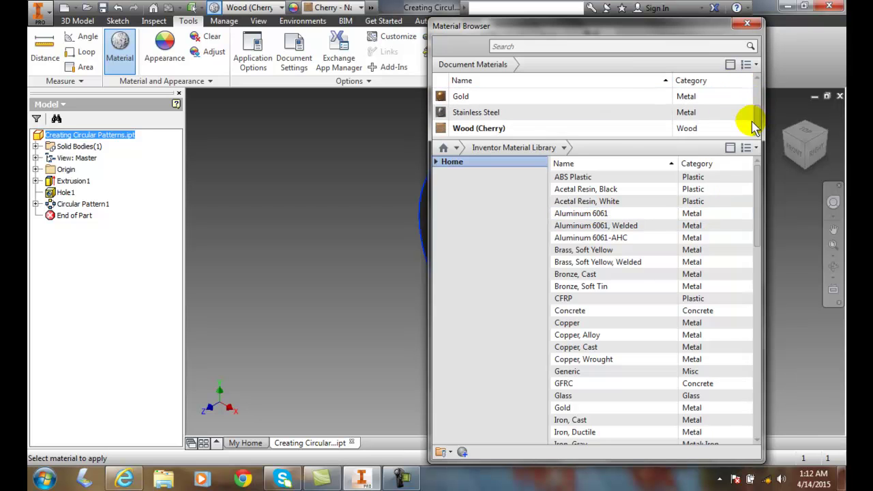
pyautogui.click(495, 133)
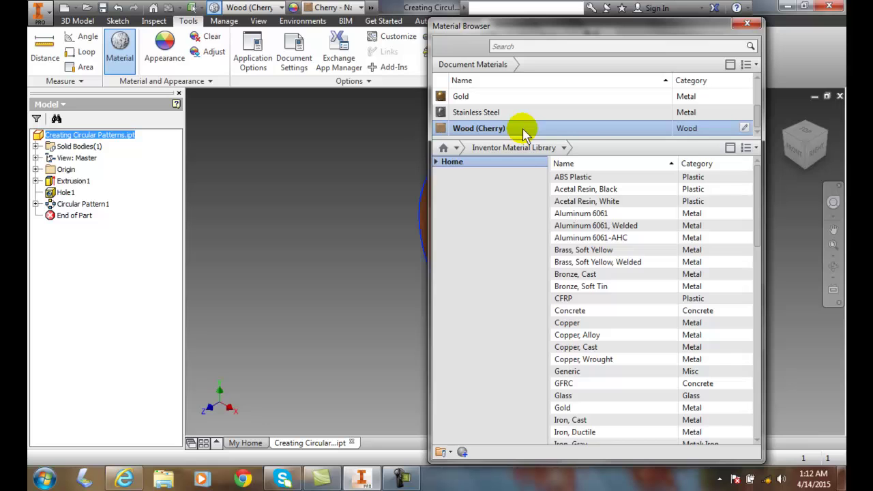
pyautogui.click(745, 129)
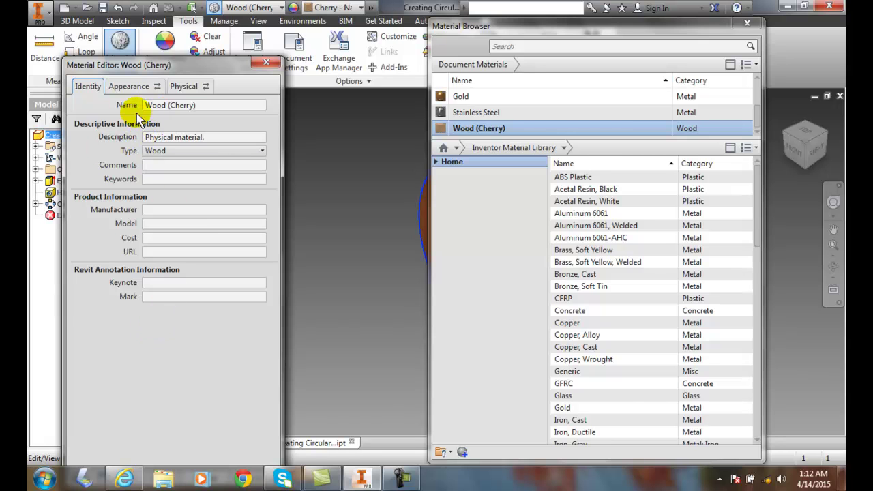
pyautogui.click(130, 90)
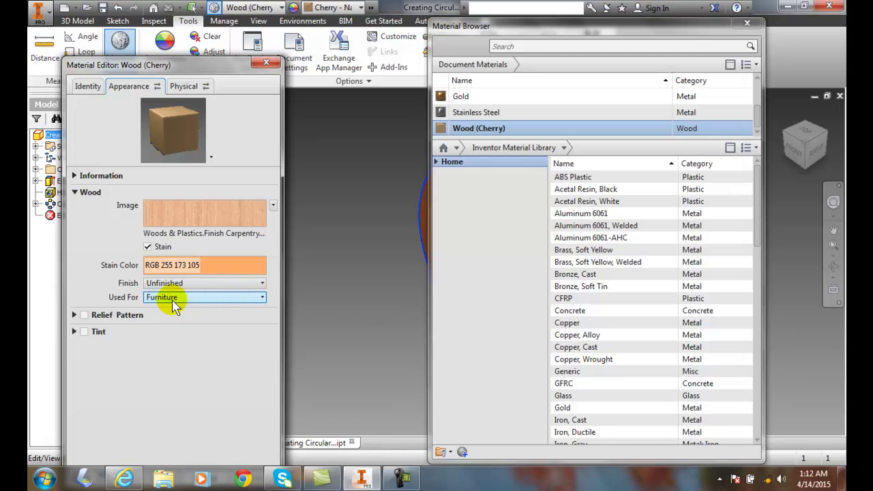
pyautogui.click(263, 300)
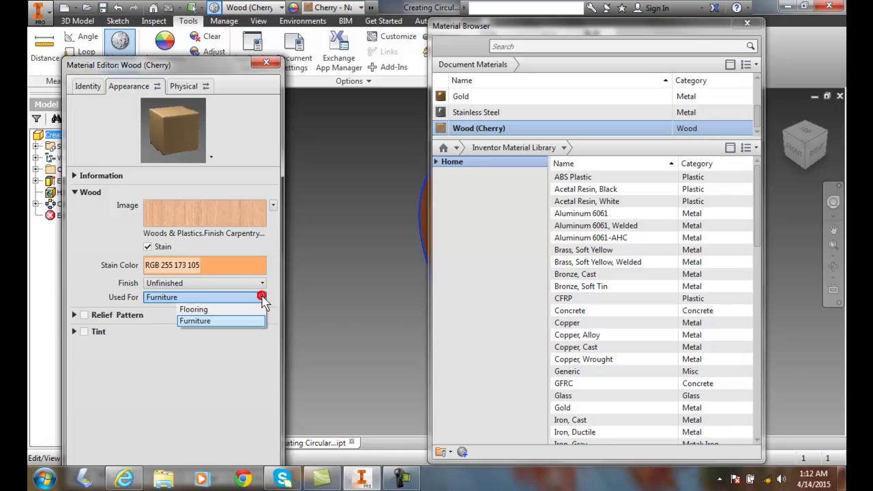
pyautogui.click(192, 340)
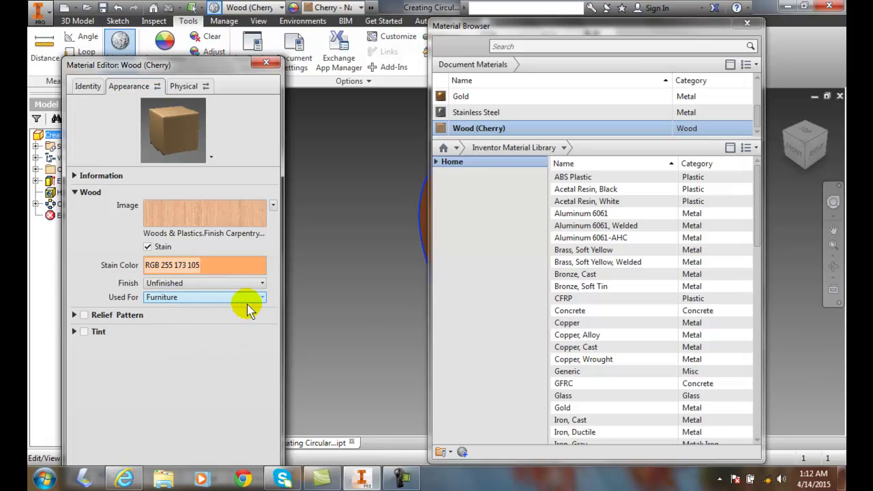
pyautogui.click(261, 283)
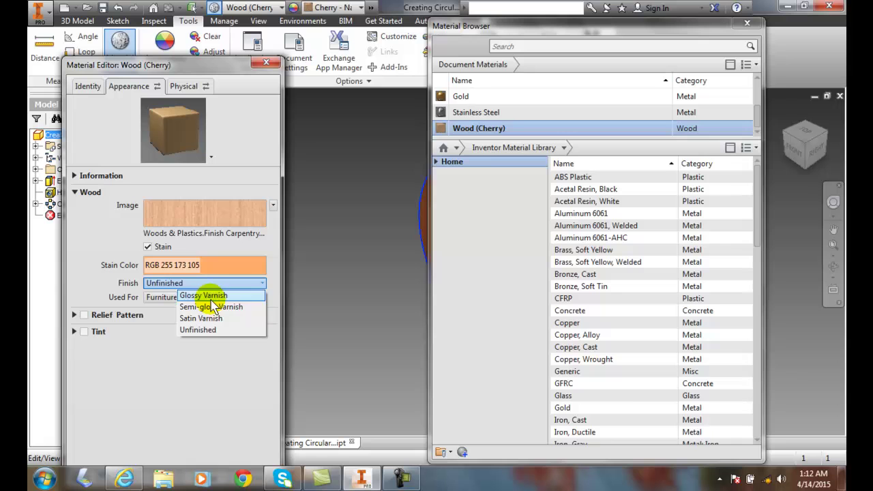
pyautogui.click(153, 339)
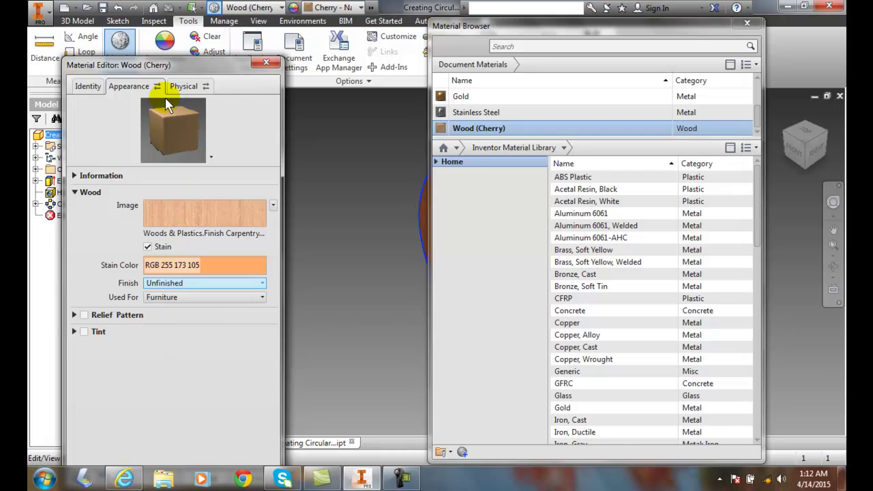
# Step: Review Wood (Cherry)'s physical data, expanding the Mechanical and Strength sections
pyautogui.click(181, 86)
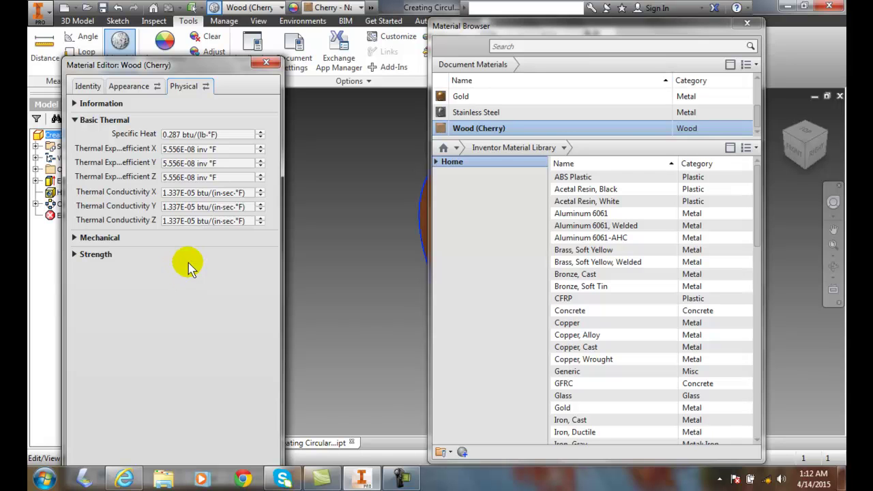
pyautogui.click(75, 238)
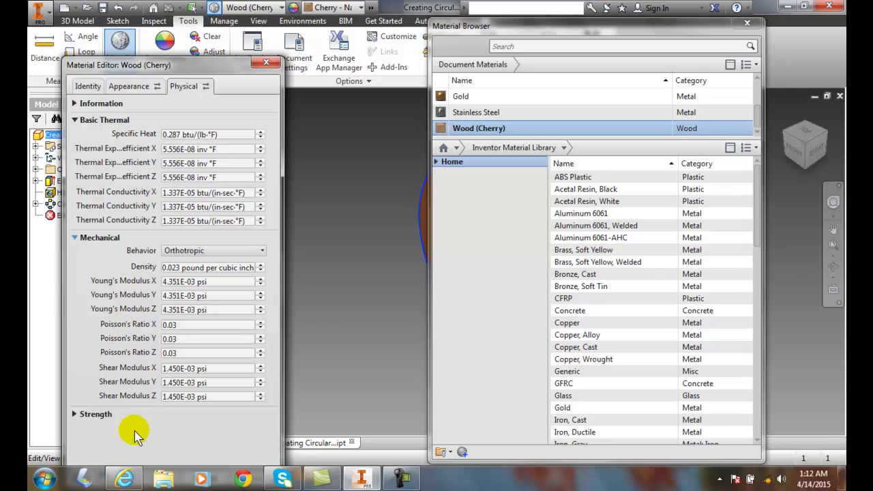
pyautogui.click(75, 414)
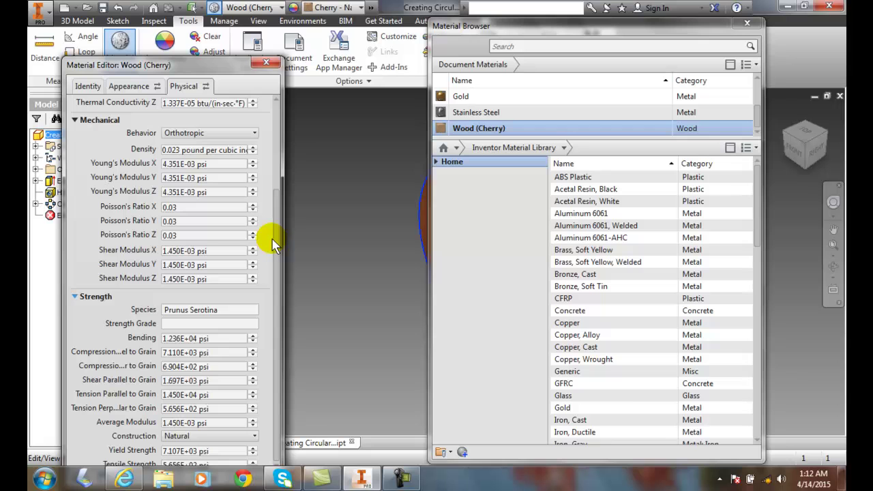
pyautogui.moveTo(276, 269); pyautogui.dragTo(273, 155)
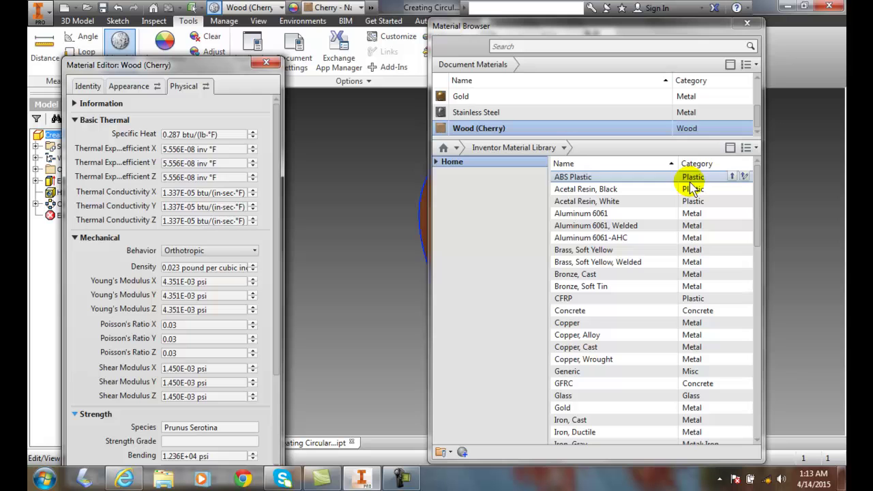
# Step: Close the Wood (Cherry) editor, then view and close the Concrete material's identity details
pyautogui.click(266, 65)
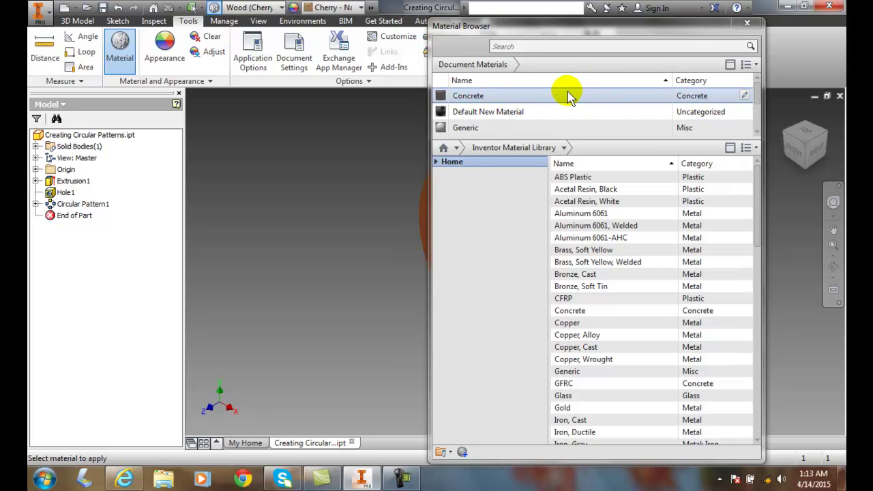
pyautogui.click(745, 96)
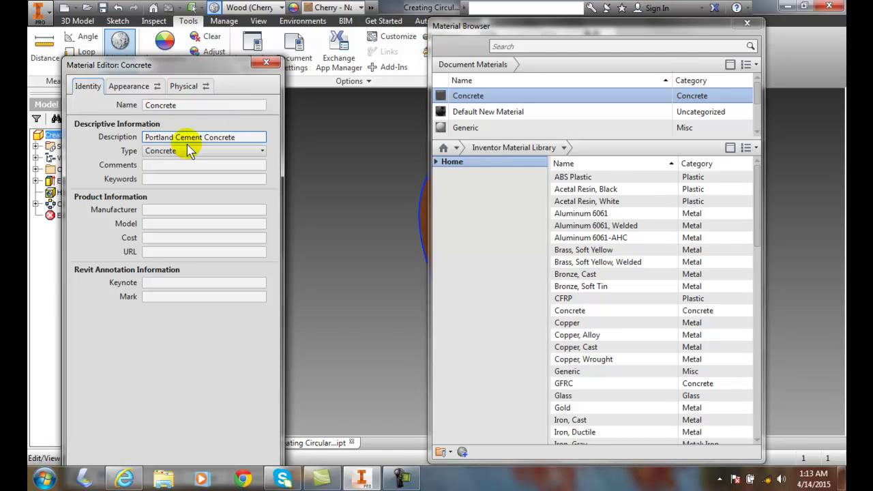
pyautogui.click(271, 65)
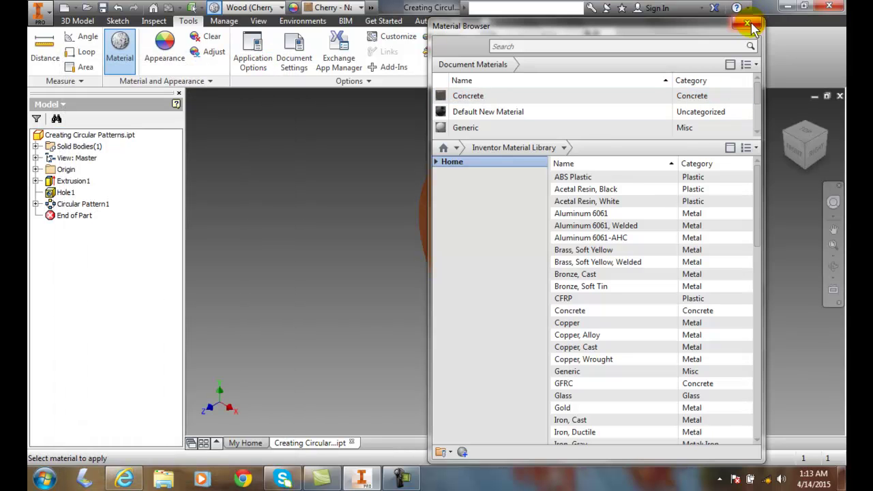
# Step: Close the Material Browser and assign Wood (Oak) to the part, shown as White Oak
pyautogui.click(751, 26)
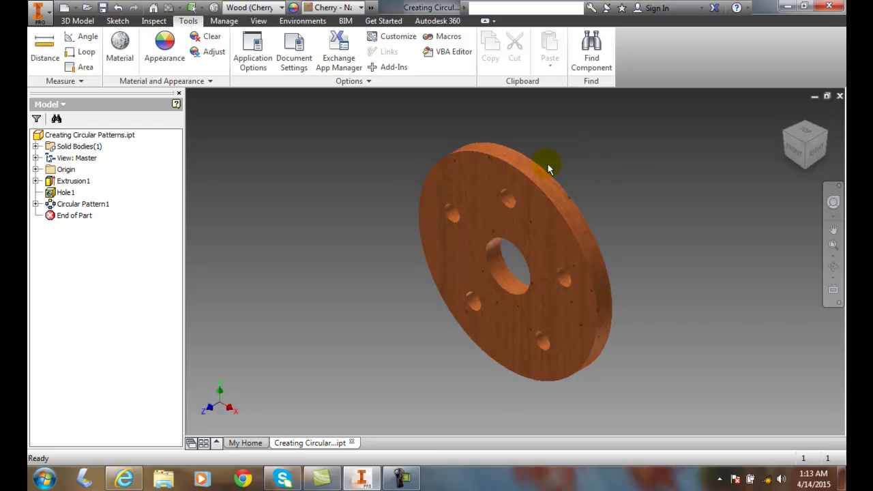
pyautogui.click(279, 8)
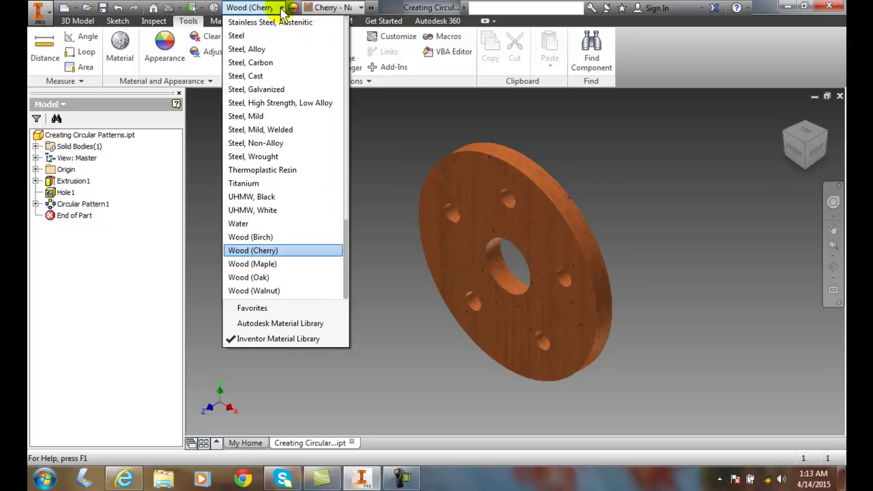
pyautogui.click(256, 280)
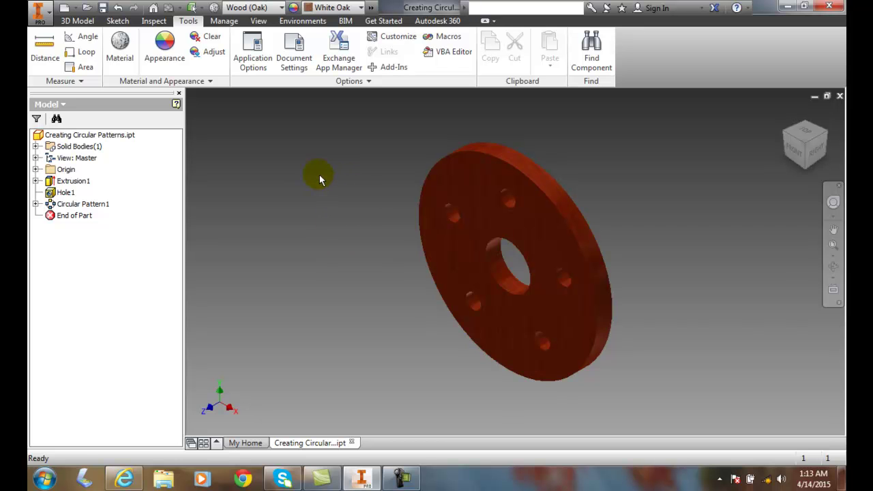
pyautogui.click(119, 46)
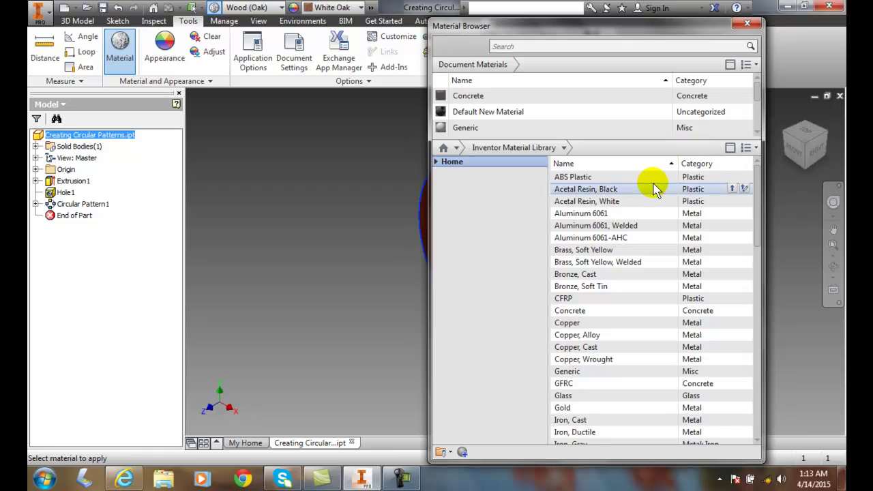
pyautogui.moveTo(655, 191)
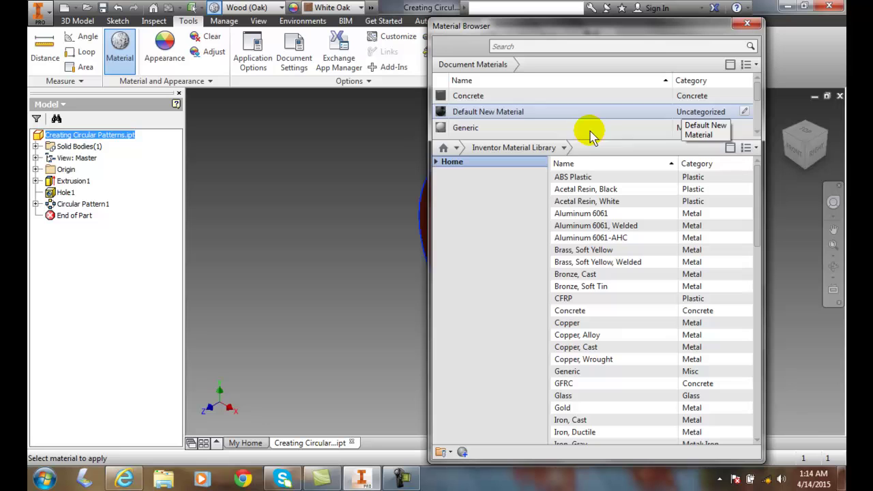
pyautogui.scroll(-1, 593, 131)
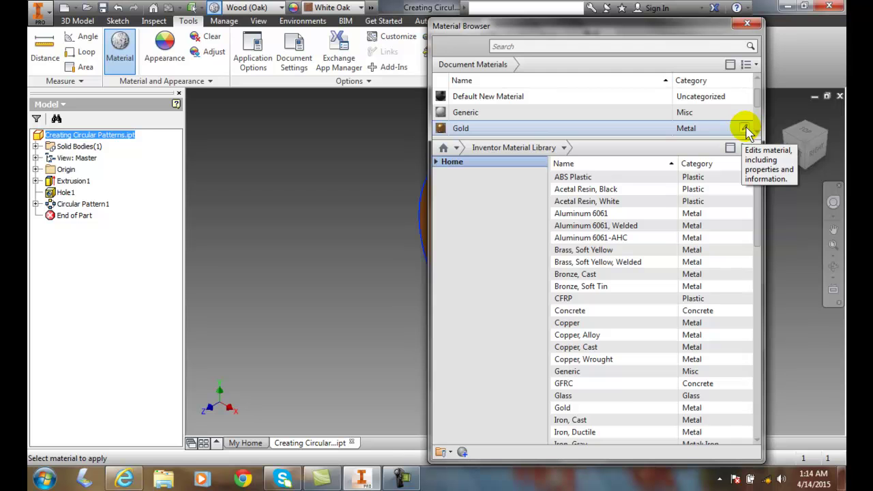
pyautogui.click(749, 25)
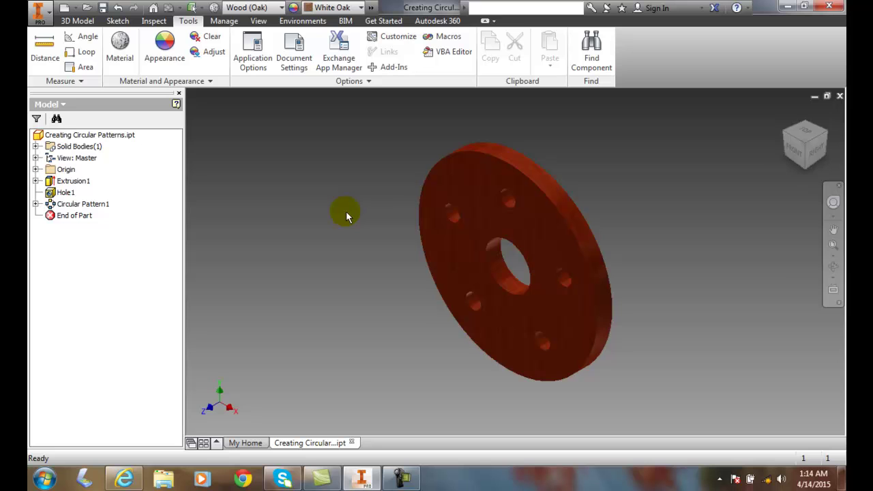